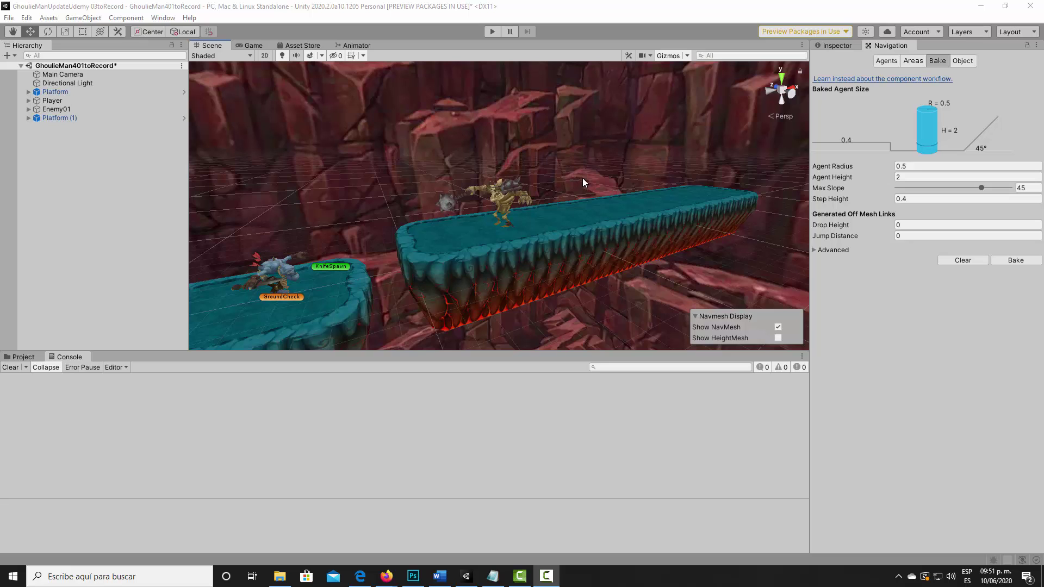
Orbit the view, then drag the Scene grid opacity to 0 to hide the grid lines.
{"action": "mouse_move", "coordinate": [514, 202]}
{"action": "left_mouse_down", "text": "alt"}
{"action": "mouse_move", "coordinate": [512, 223]}
{"action": "mouse_move", "coordinate": [522, 210]}
{"action": "left_mouse_up", "text": "alt"}
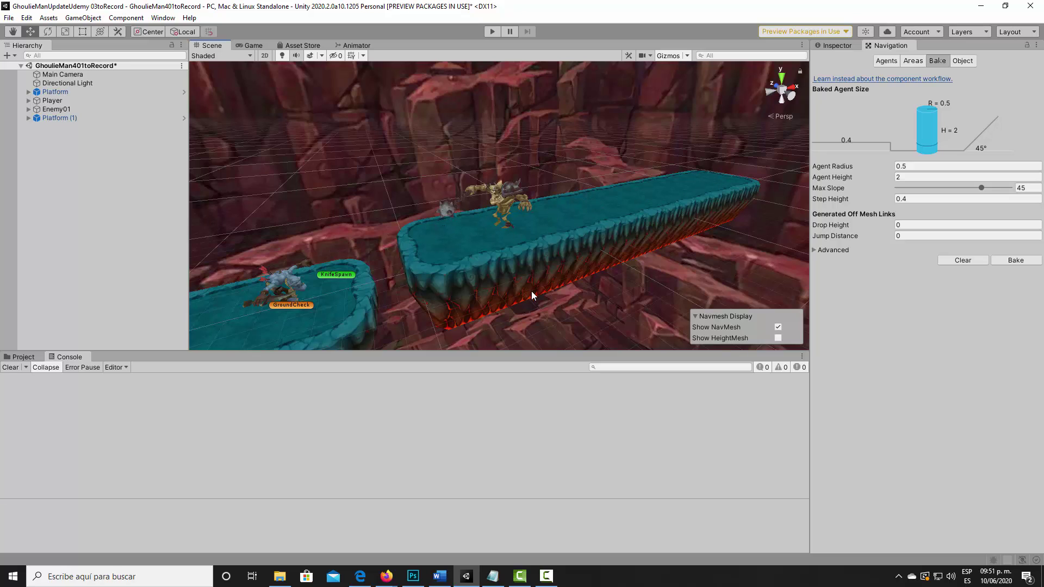
{"action": "mouse_move", "coordinate": [535, 283]}
{"action": "left_mouse_down", "text": "alt"}
{"action": "mouse_move", "coordinate": [532, 246]}
{"action": "mouse_move", "coordinate": [533, 258]}
{"action": "left_mouse_up", "text": "alt"}
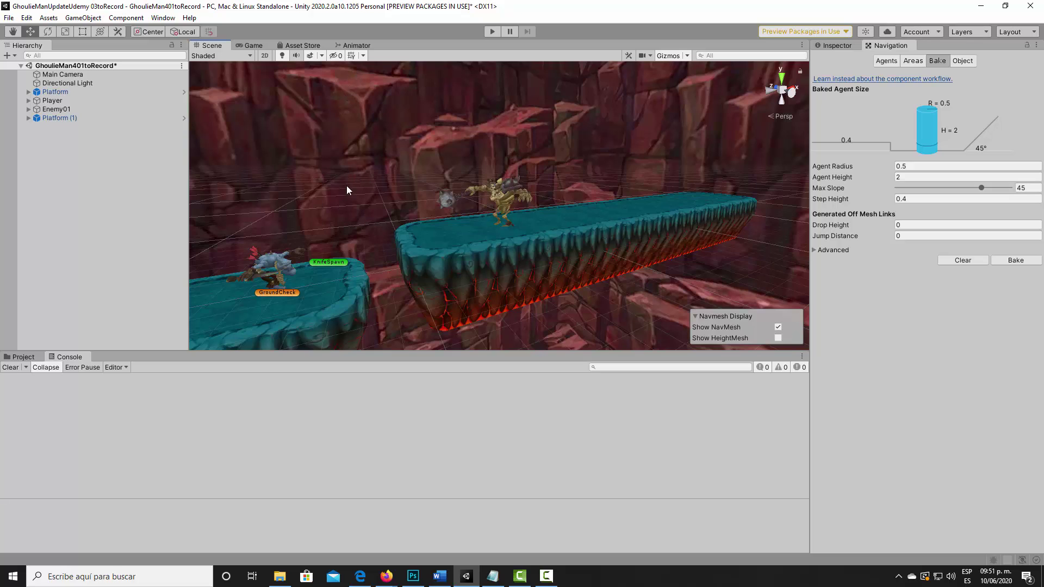
{"action": "left_click", "coordinate": [363, 55]}
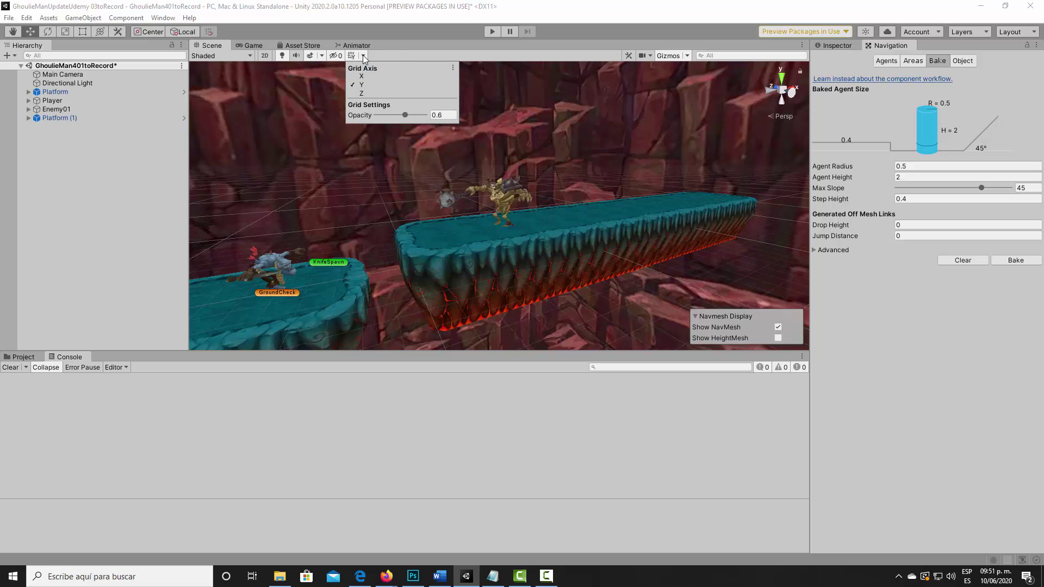
{"action": "left_click_drag", "start_coordinate": [406, 115], "coordinate": [382, 120]}
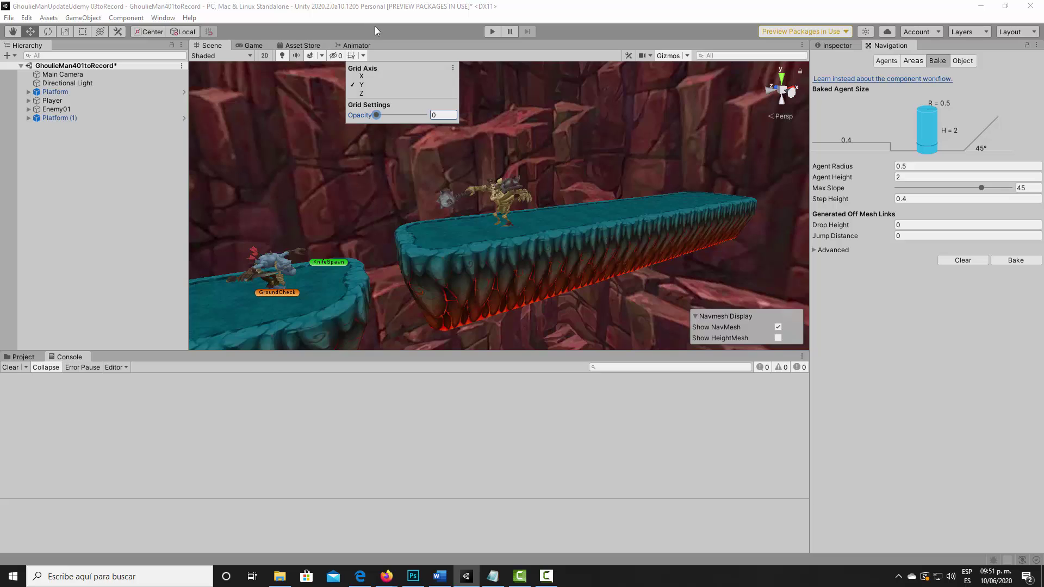
{"action": "left_click", "coordinate": [82, 191]}
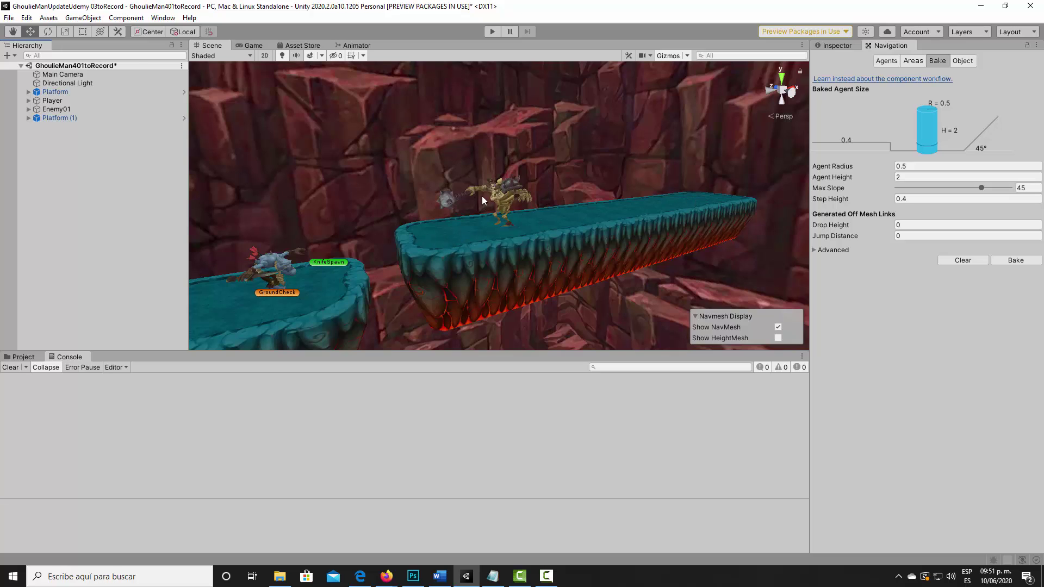
Open the Navigation window from Window > AI and switch it to the Object page.
{"action": "left_click", "coordinate": [163, 18]}
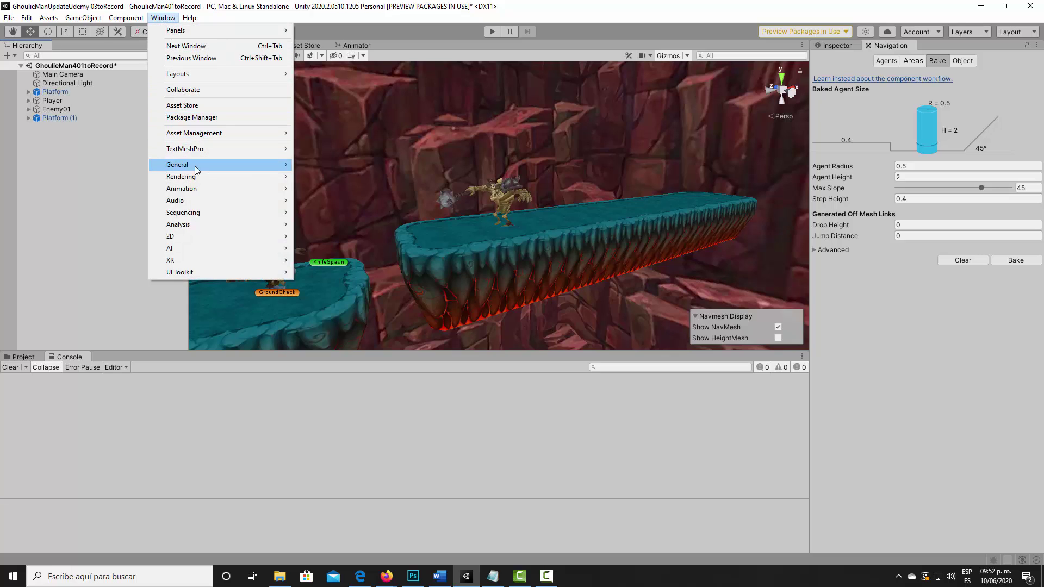
{"action": "mouse_move", "coordinate": [204, 179]}
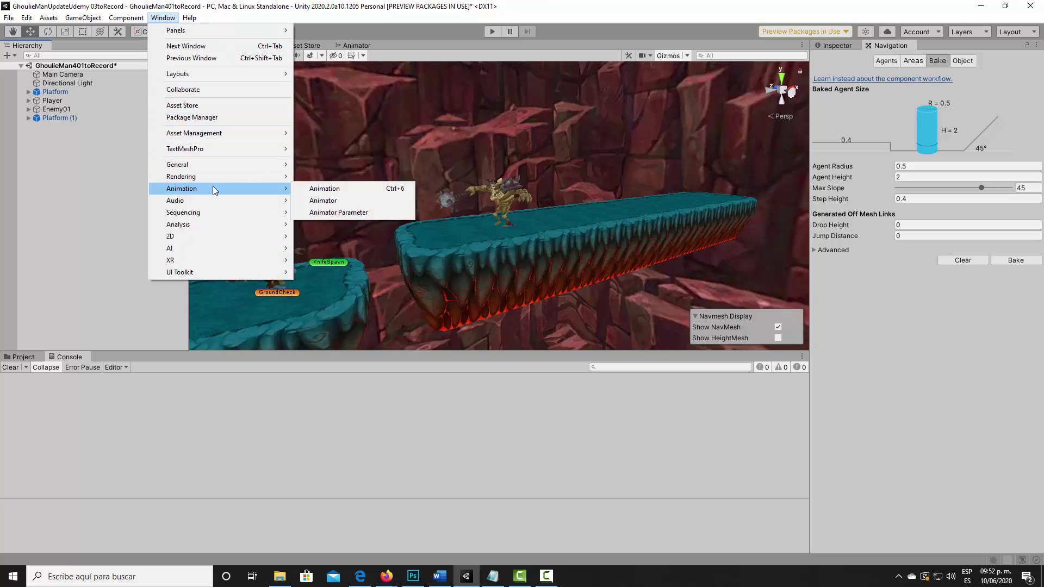
{"action": "mouse_move", "coordinate": [237, 248]}
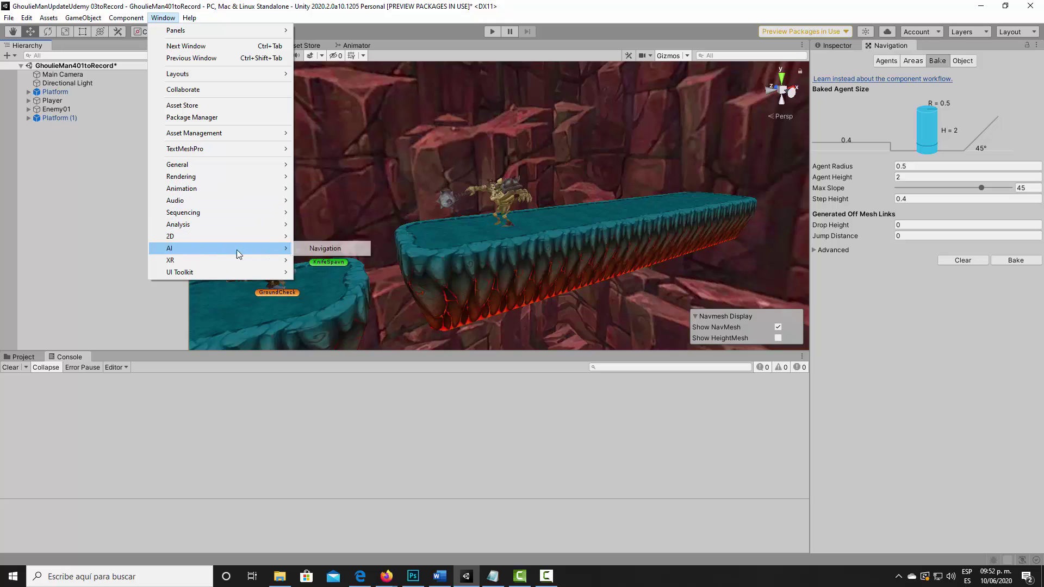
{"action": "left_click", "coordinate": [340, 254]}
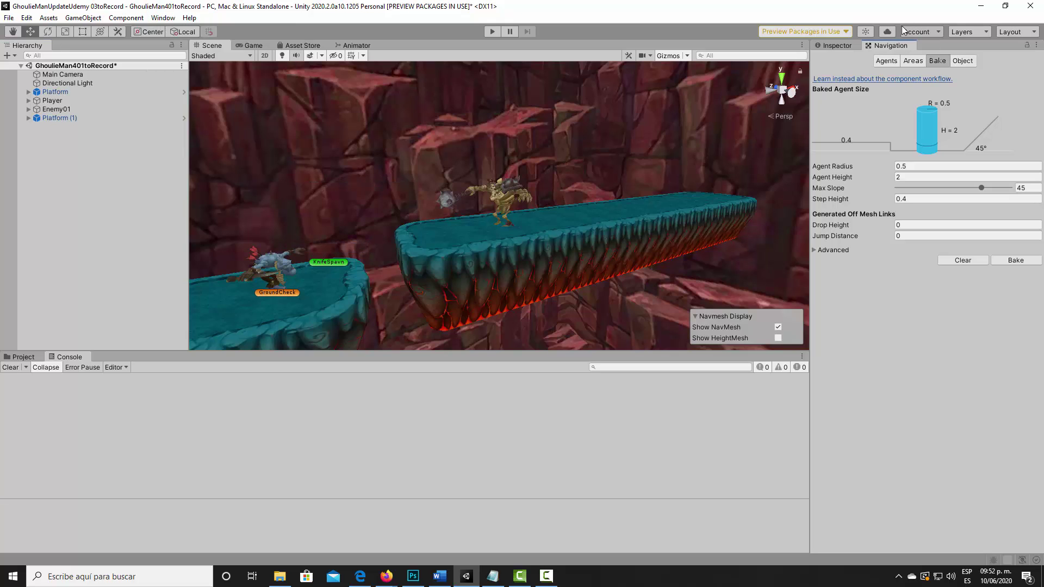
{"action": "left_click", "coordinate": [886, 61]}
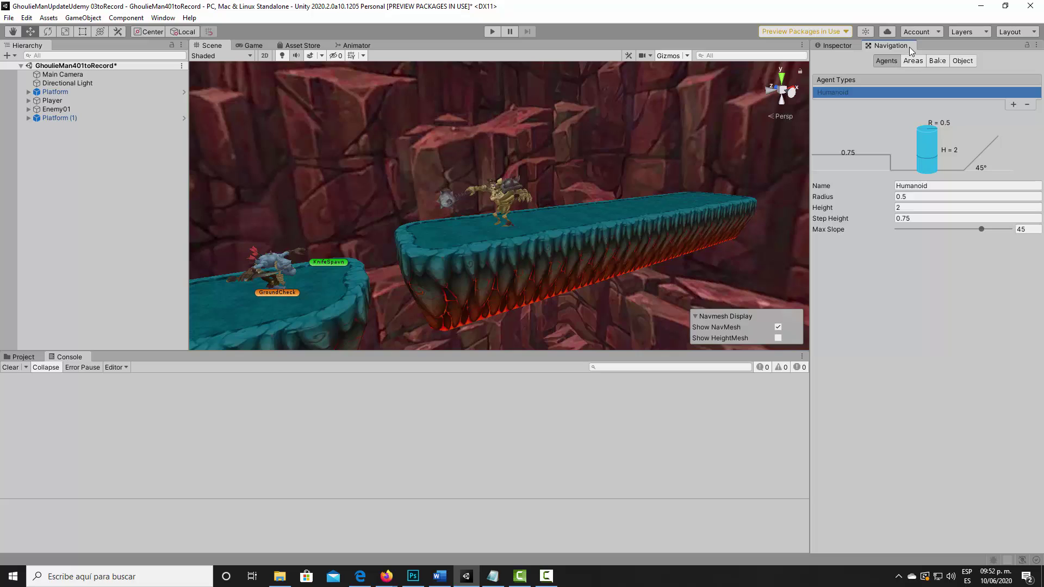
{"action": "left_click", "coordinate": [962, 61]}
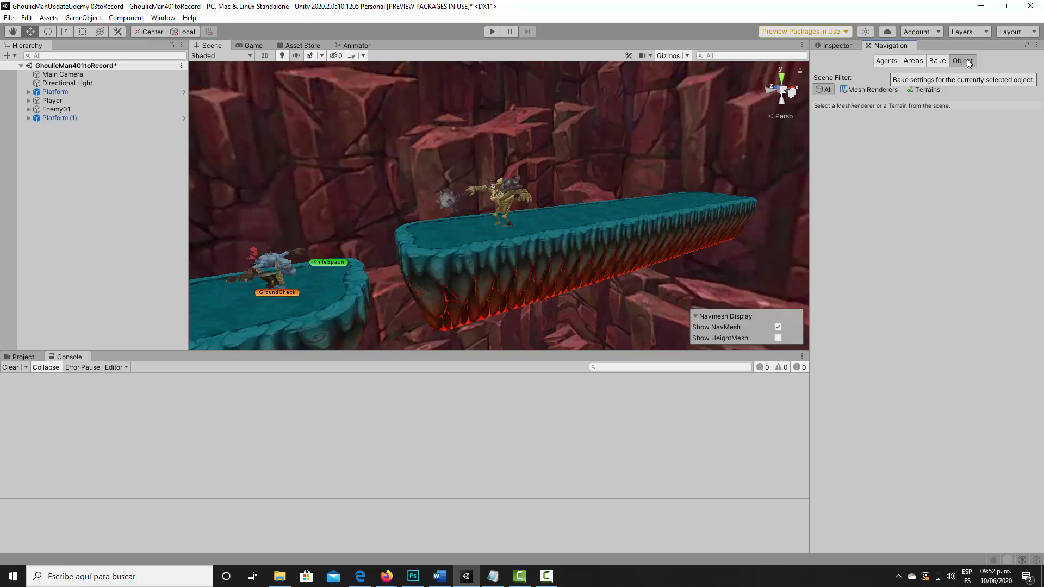
Mark all nine Platform (1) tiles Navigation Static and show the Bake settings.
{"action": "left_click", "coordinate": [28, 118]}
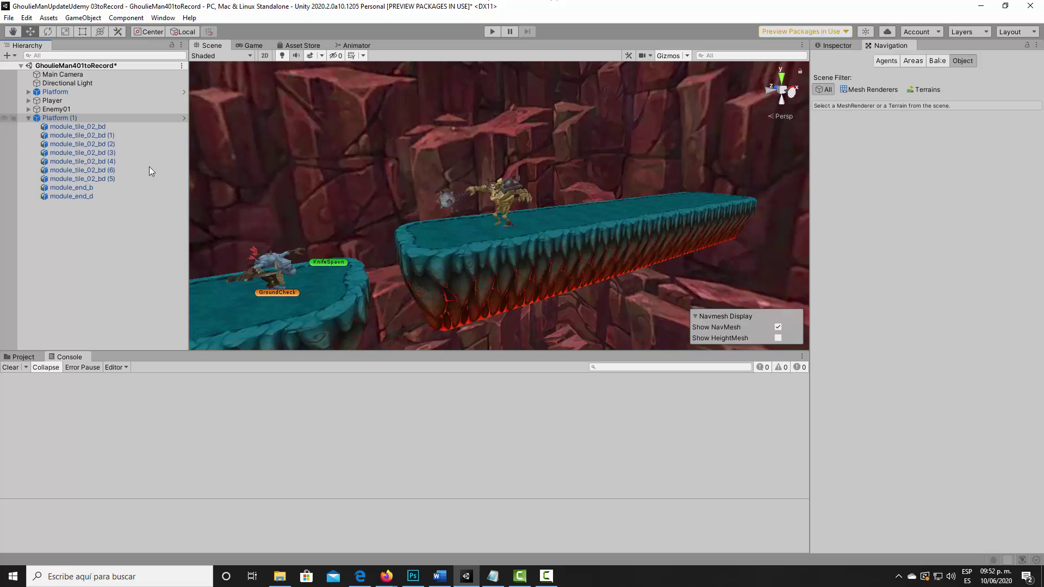
{"action": "left_click", "coordinate": [80, 129]}
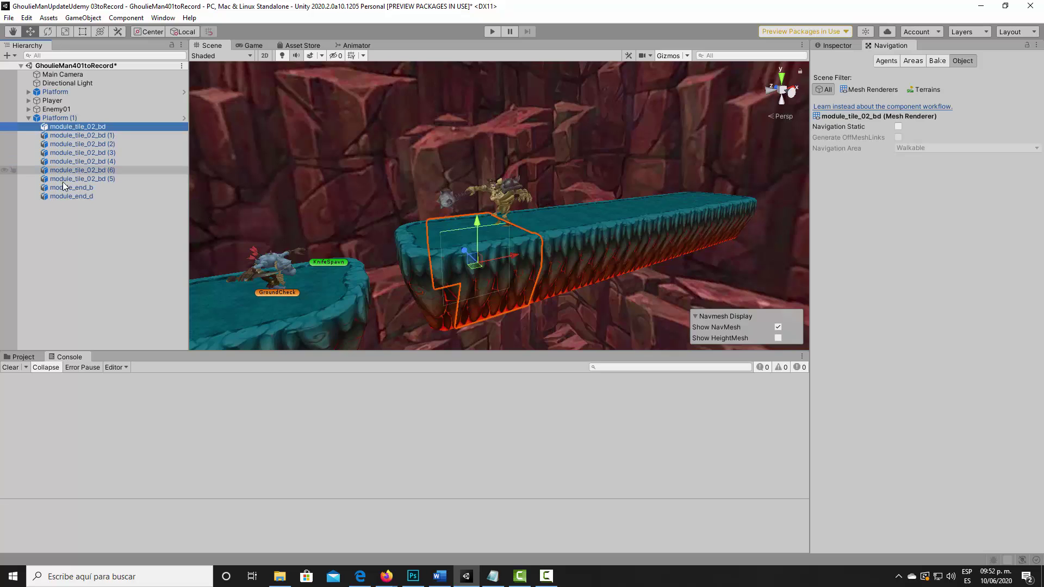
{"action": "left_click", "coordinate": [68, 197], "text": "shift"}
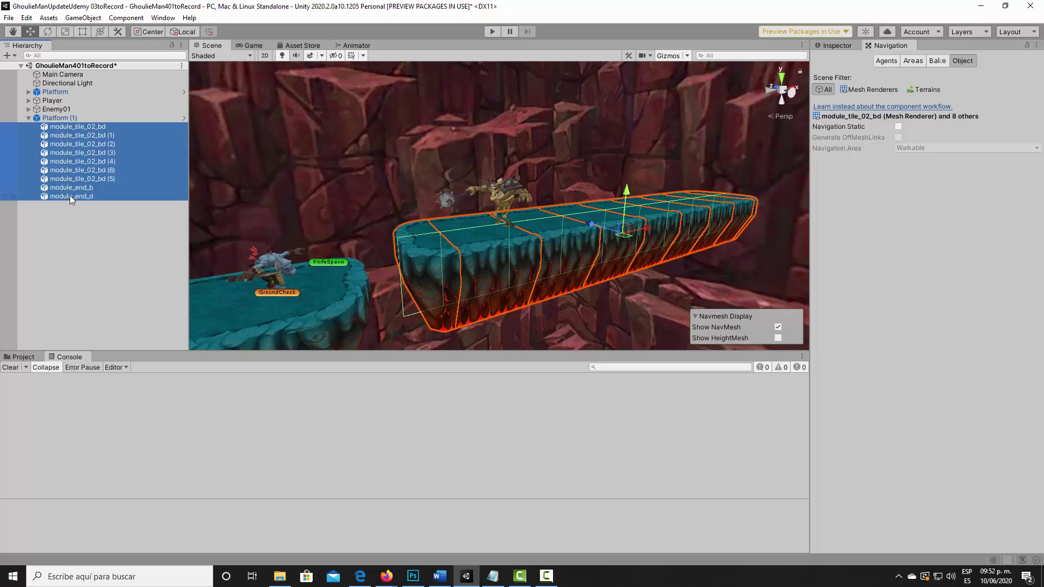
{"action": "left_click", "coordinate": [898, 127]}
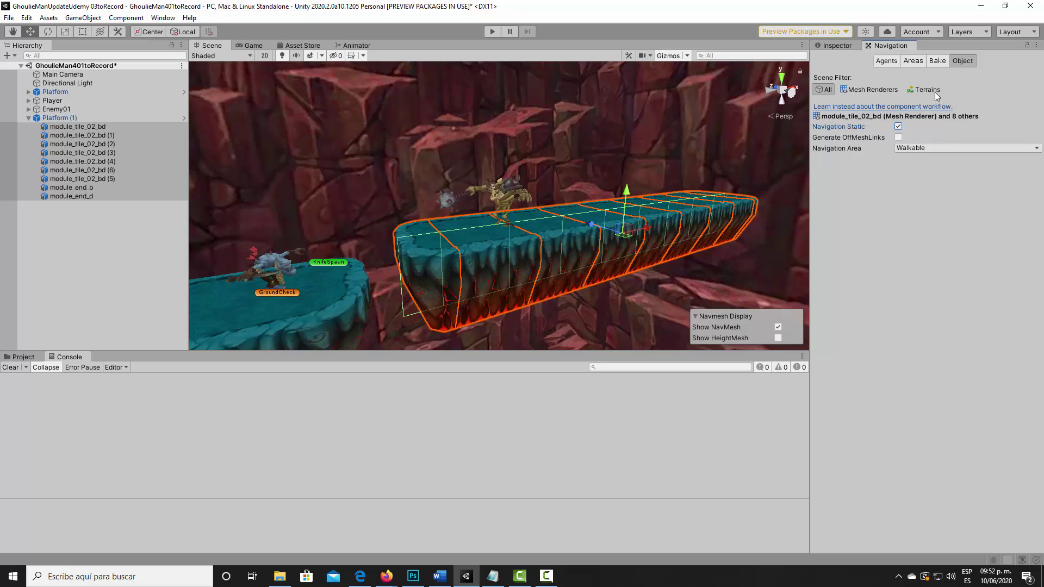
{"action": "left_click", "coordinate": [938, 61]}
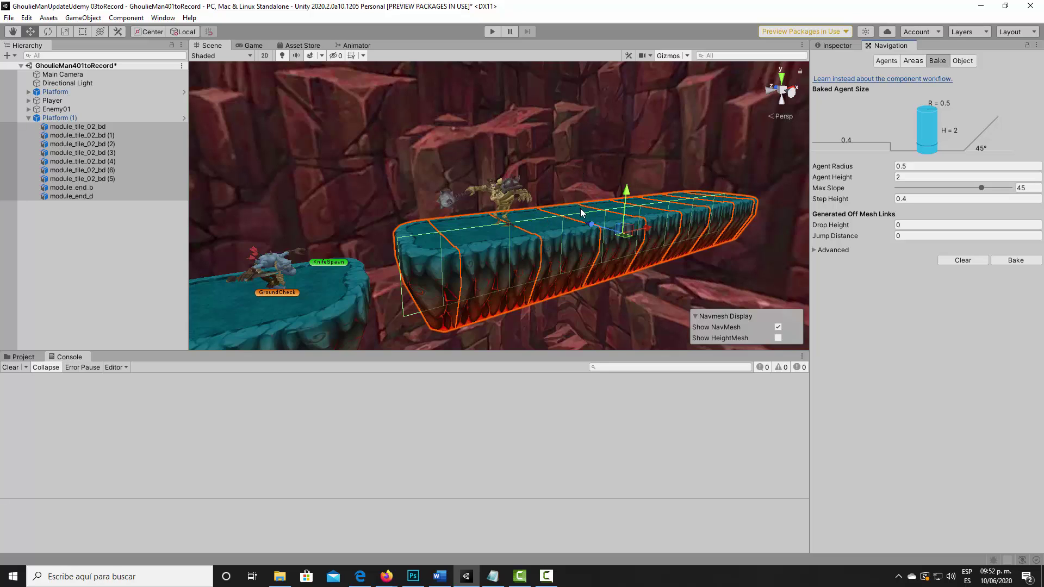
Bake the NavMesh with agent radius 0.5 and height 2, then inspect it on the platform.
{"action": "mouse_move", "coordinate": [587, 220]}
{"action": "left_mouse_down", "text": "alt"}
{"action": "mouse_move", "coordinate": [575, 205]}
{"action": "mouse_move", "coordinate": [456, 195]}
{"action": "left_mouse_up", "text": "alt"}
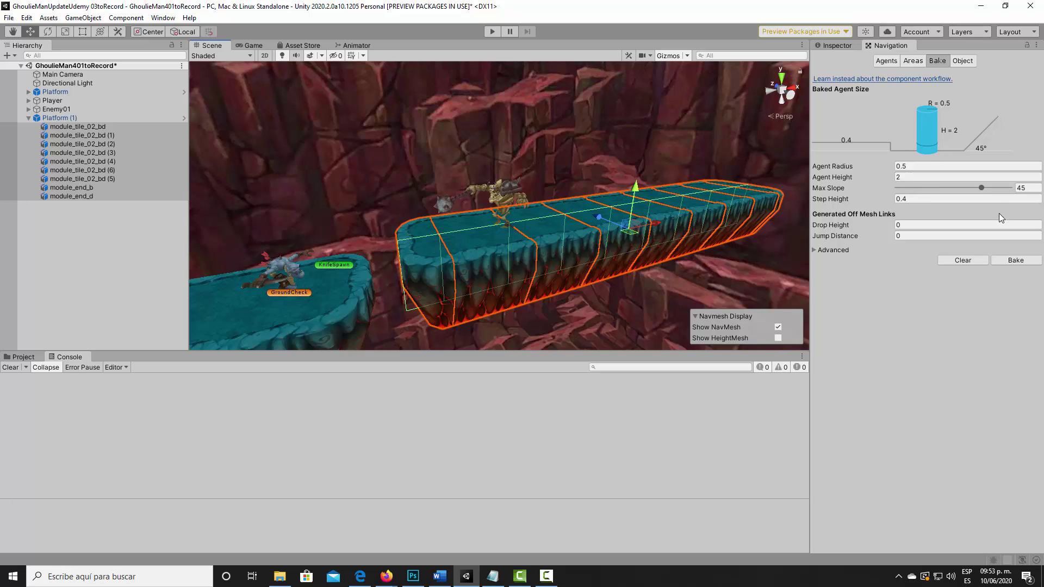
{"action": "left_click", "coordinate": [1014, 262]}
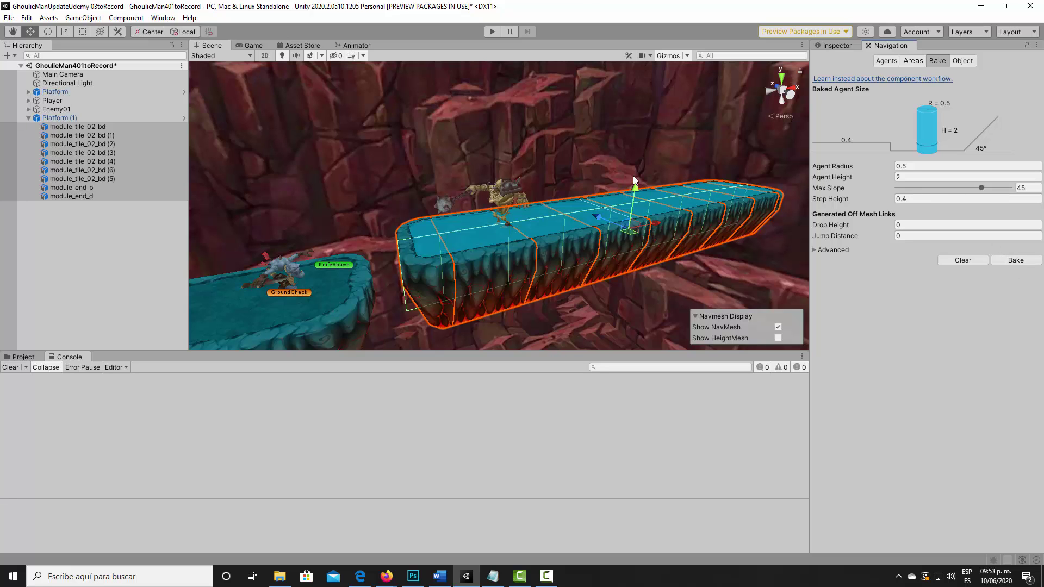
{"action": "left_click_drag", "start_coordinate": [635, 181], "coordinate": [589, 229], "text": "alt"}
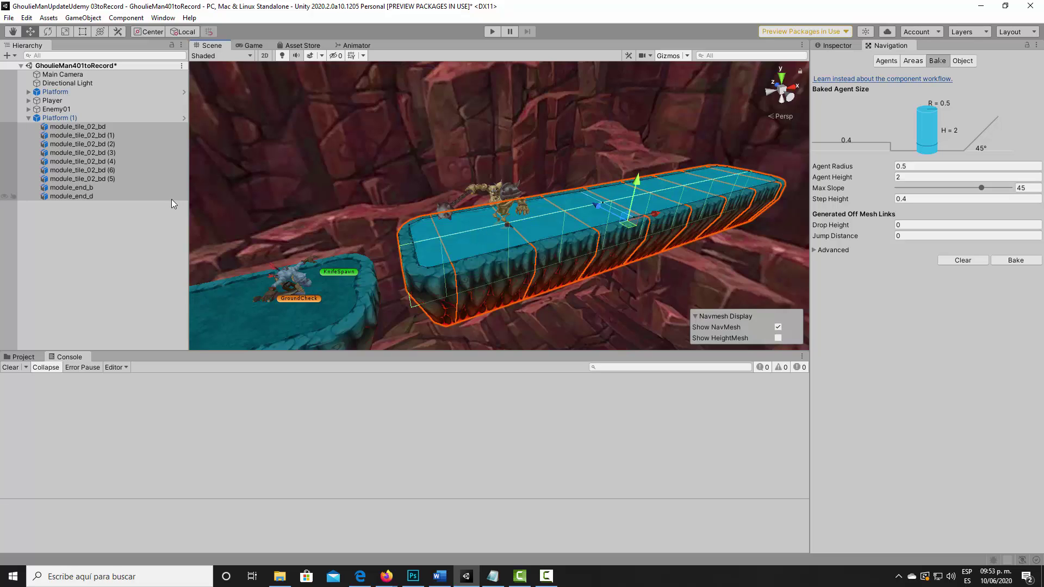
Deselect the platform tiles and select Enemy01 instead.
{"action": "left_click", "coordinate": [117, 256]}
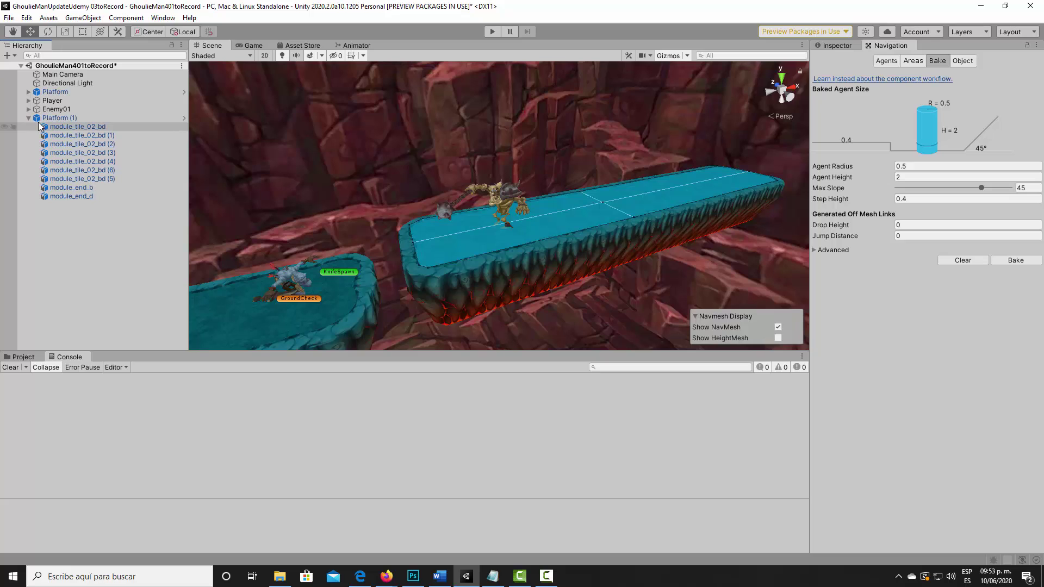
{"action": "left_click", "coordinate": [57, 109]}
{"action": "left_click_drag", "start_coordinate": [480, 163], "coordinate": [483, 163]}
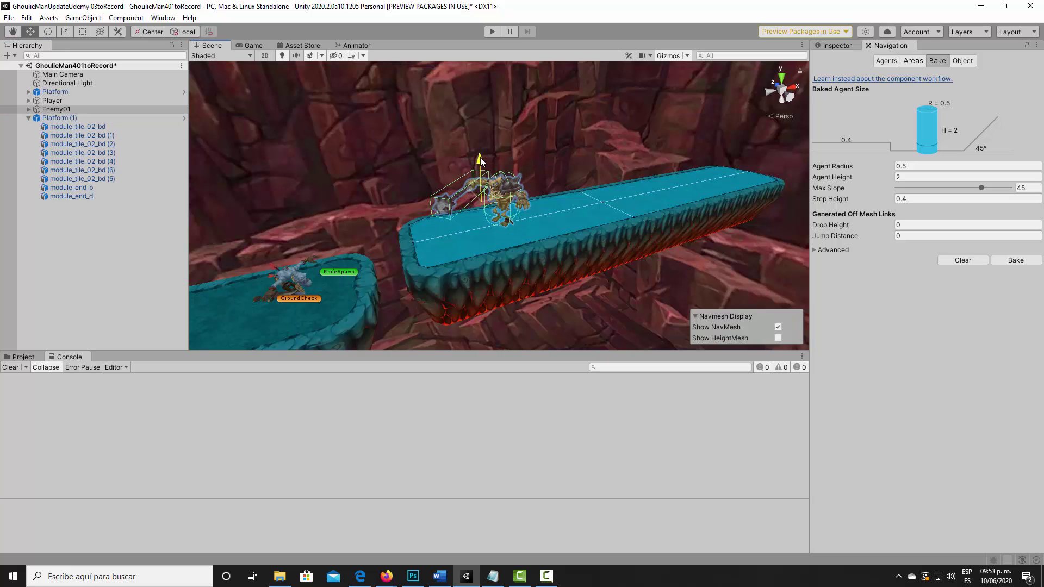
Add a Nav Mesh Agent component to Enemy01 from the Inspector's Add Component search.
{"action": "left_click", "coordinate": [60, 111]}
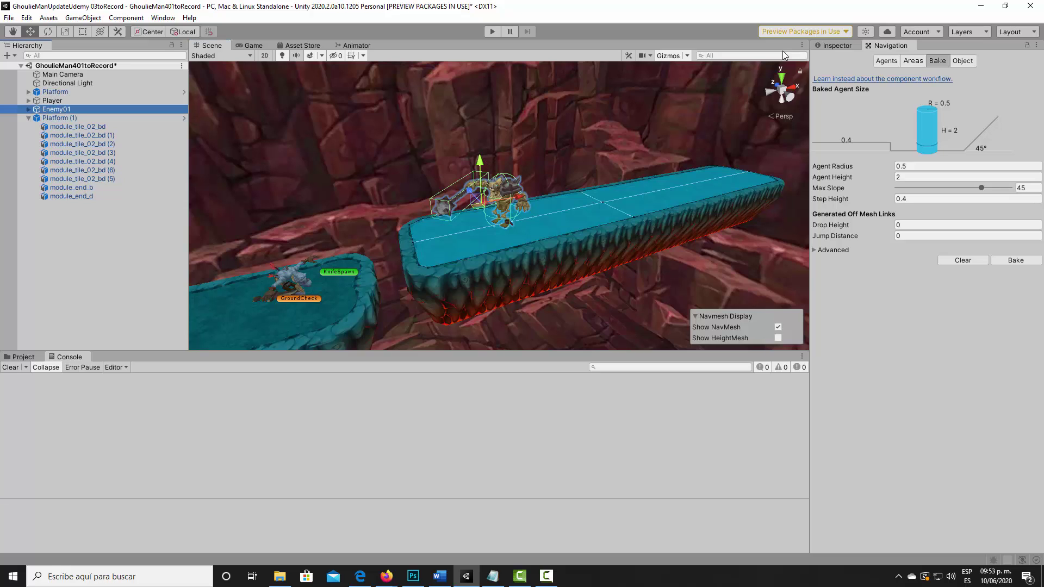
{"action": "left_click", "coordinate": [845, 43]}
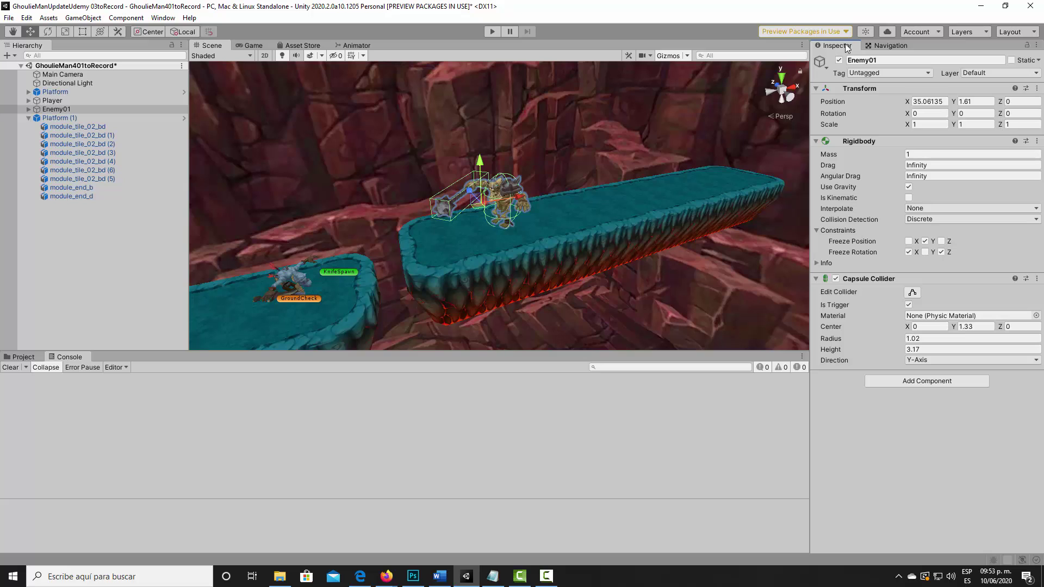
{"action": "left_click", "coordinate": [913, 383]}
{"action": "type", "text": "nav"}
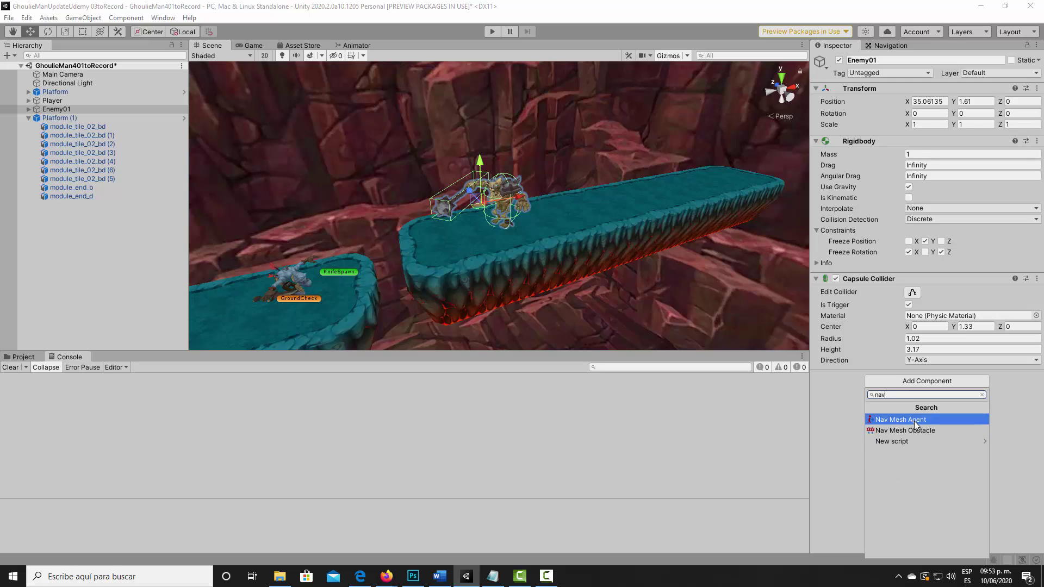
{"action": "left_click", "coordinate": [914, 420]}
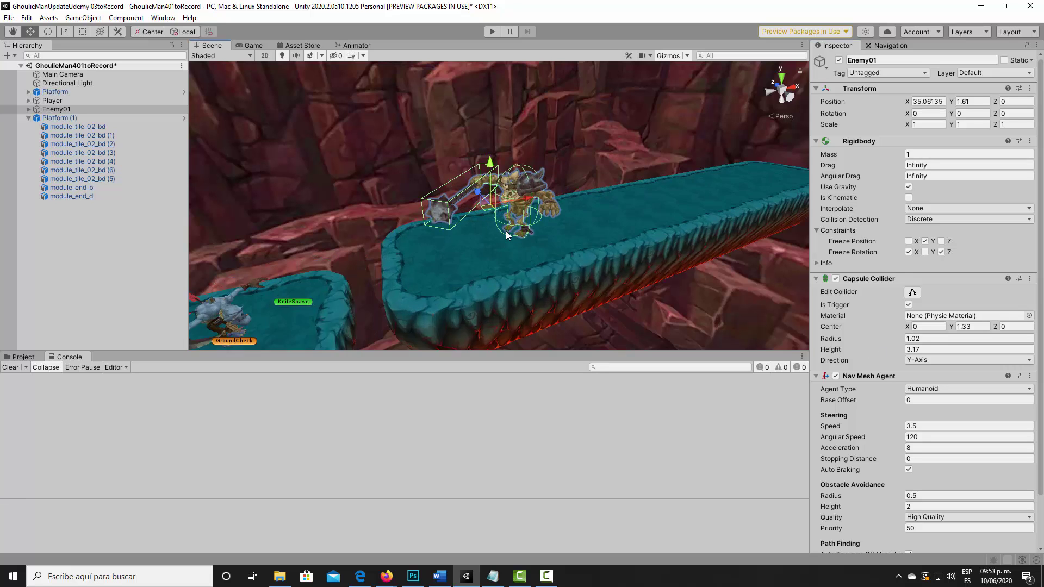
Zoom onto Enemy01 and set its obstacle avoidance height to 2.87 and radius 1.18.
{"action": "scroll", "coordinate": [549, 231], "scroll_direction": "up", "scroll_amount": 5}
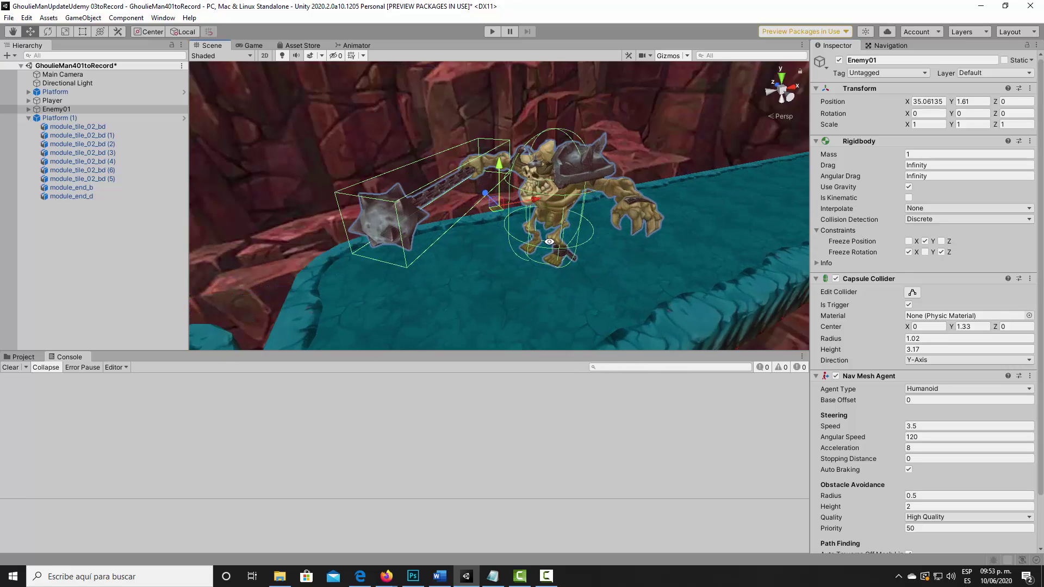
{"action": "left_click_drag", "start_coordinate": [549, 242], "coordinate": [568, 240], "text": "alt"}
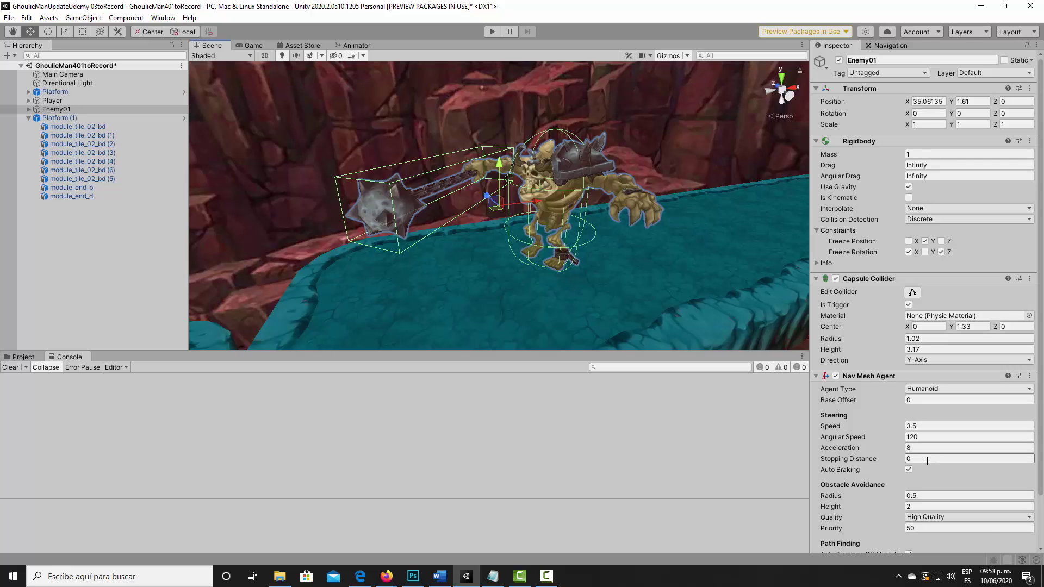
{"action": "scroll", "coordinate": [925, 457], "scroll_direction": "down", "scroll_amount": 3}
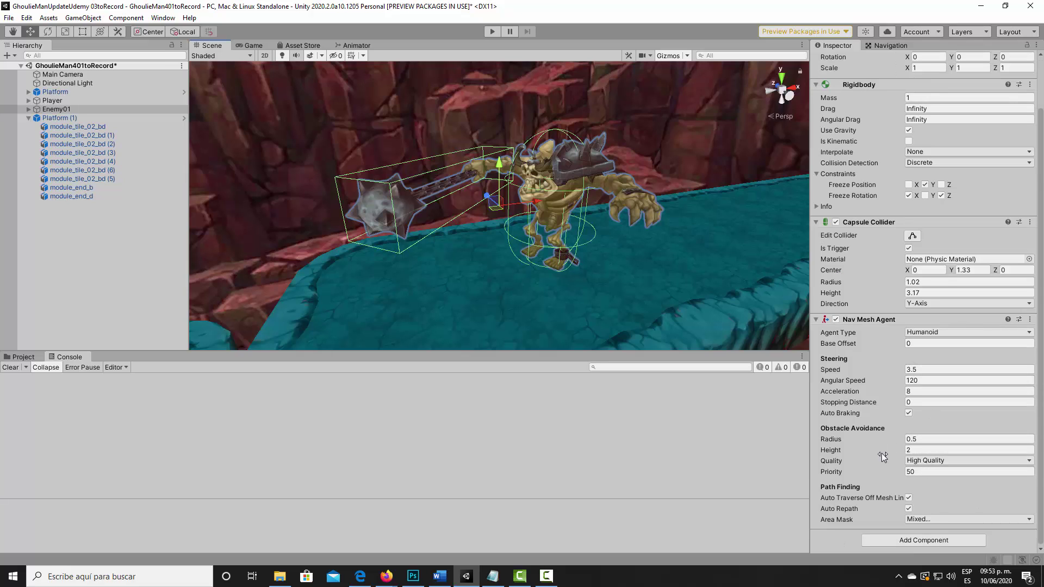
{"action": "left_click_drag", "start_coordinate": [879, 450], "coordinate": [901, 459]}
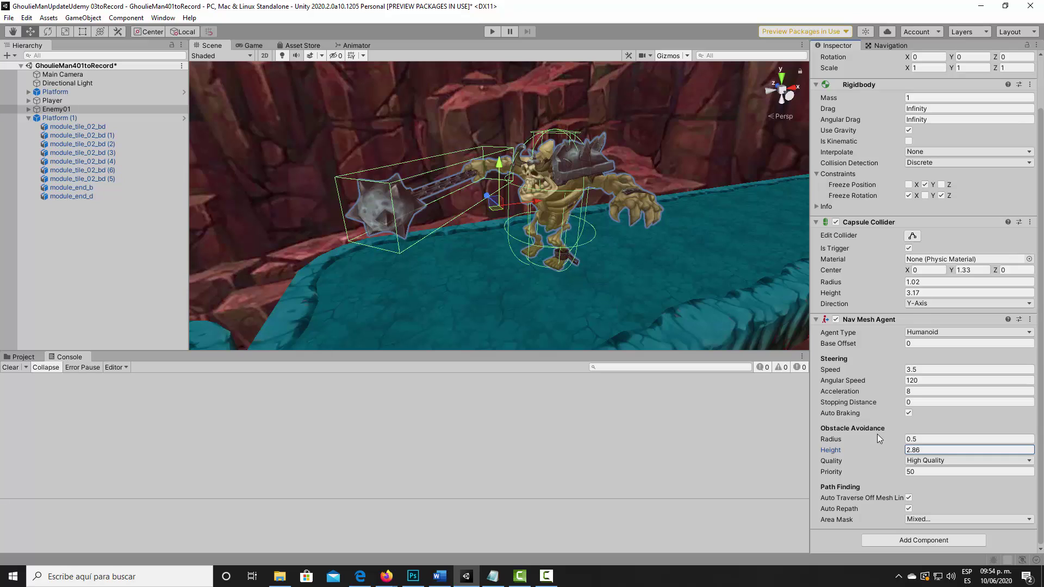
{"action": "left_click_drag", "start_coordinate": [879, 452], "coordinate": [889, 446]}
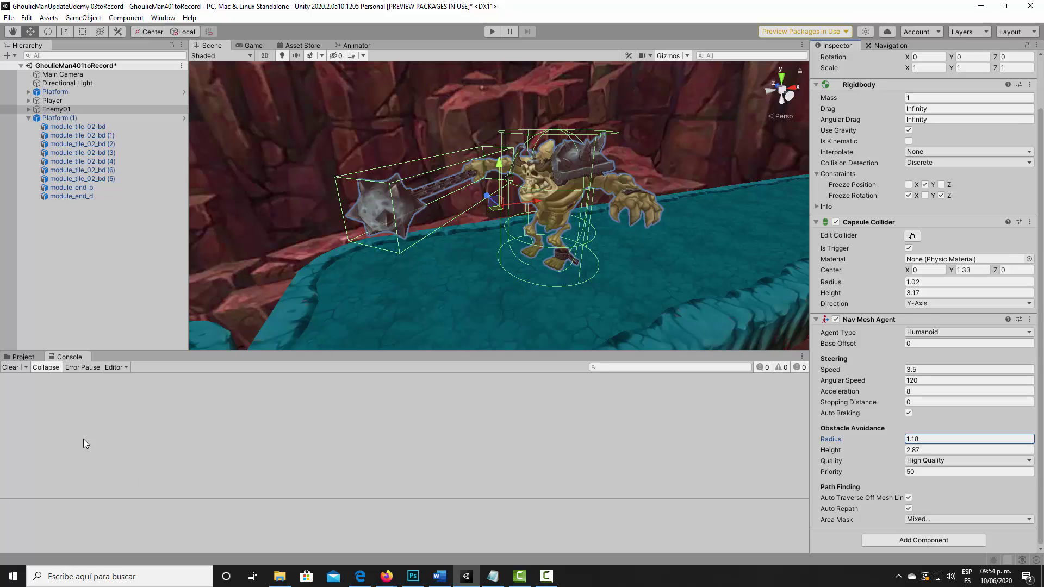
In Assets/Scripts, create a new folder named Enemy01_scripts.
{"action": "left_click", "coordinate": [25, 357]}
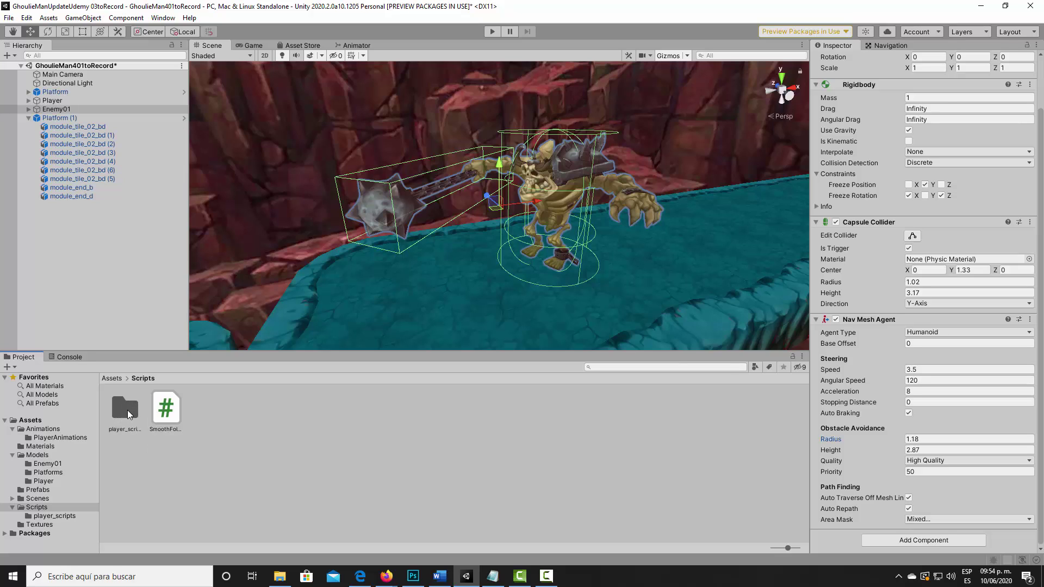
{"action": "double_click", "coordinate": [126, 408]}
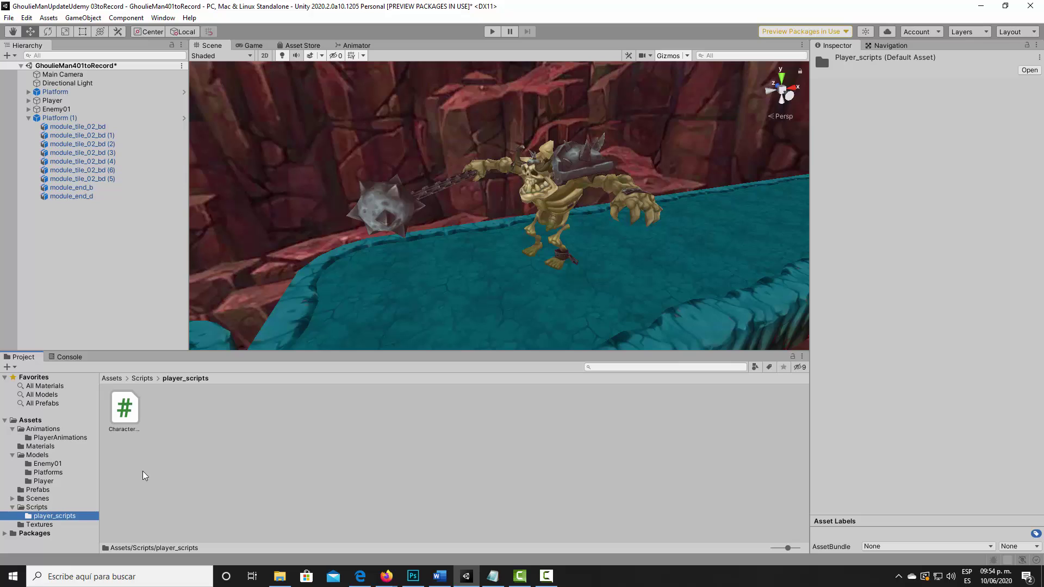
{"action": "left_click", "coordinate": [37, 509]}
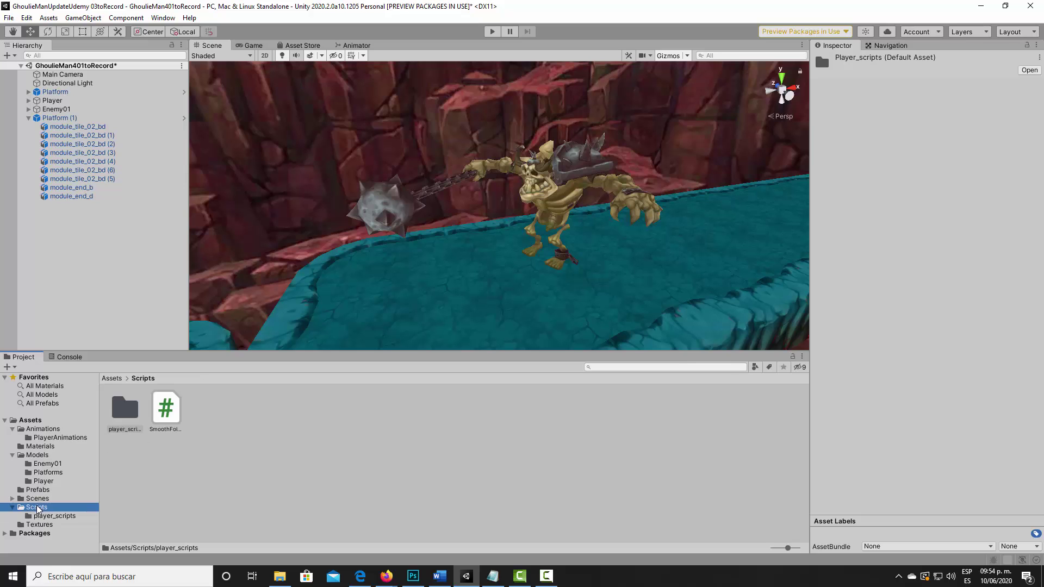
{"action": "right_click", "coordinate": [231, 414]}
{"action": "mouse_move", "coordinate": [348, 139]}
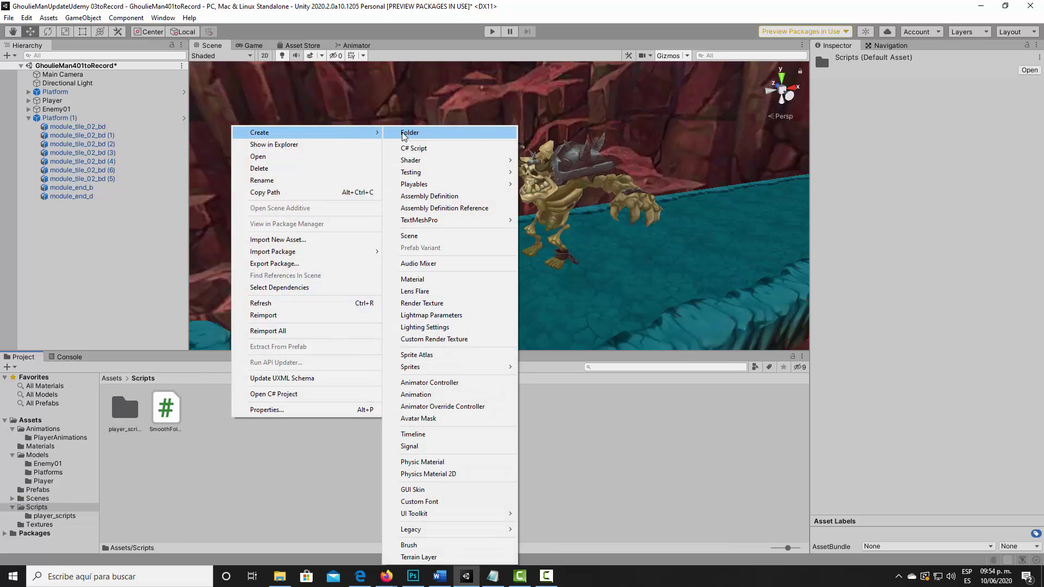
{"action": "left_click", "coordinate": [406, 133]}
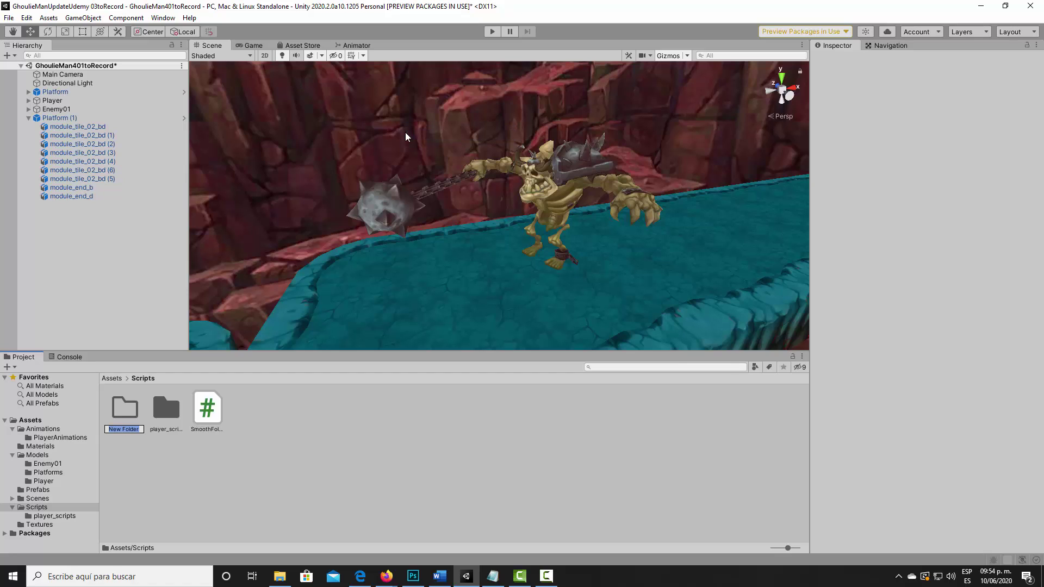
{"action": "type", "text": "Enemy"}
{"action": "type", "text": "01"}
{"action": "type", "text": "_s"}
{"action": "type", "text": "cripts"}
{"action": "key", "text": "Return"}
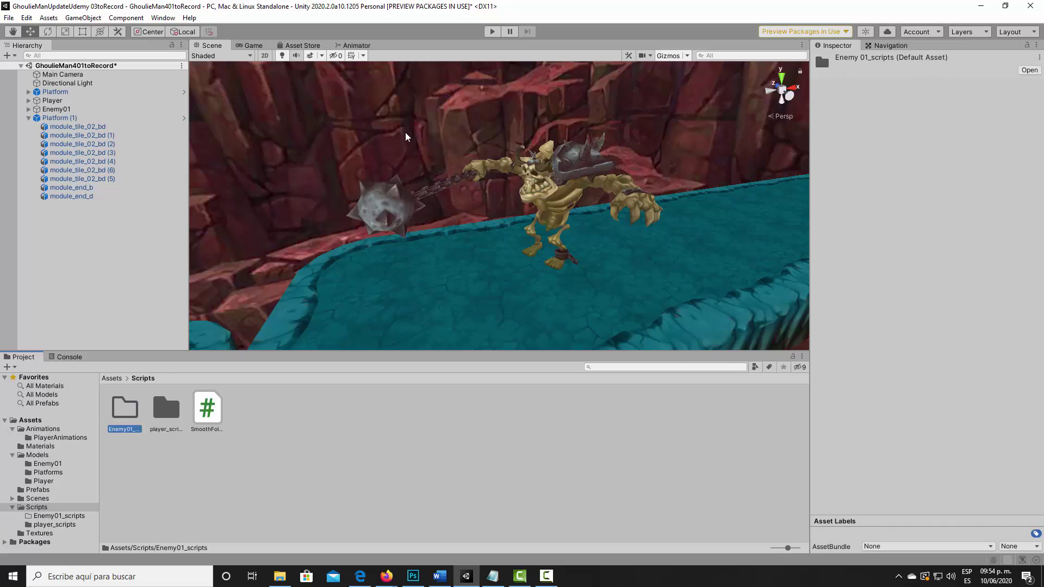
Inside Enemy01_scripts, create a C# script named Enemy01Move.
{"action": "double_click", "coordinate": [129, 409]}
{"action": "right_click", "coordinate": [221, 425]}
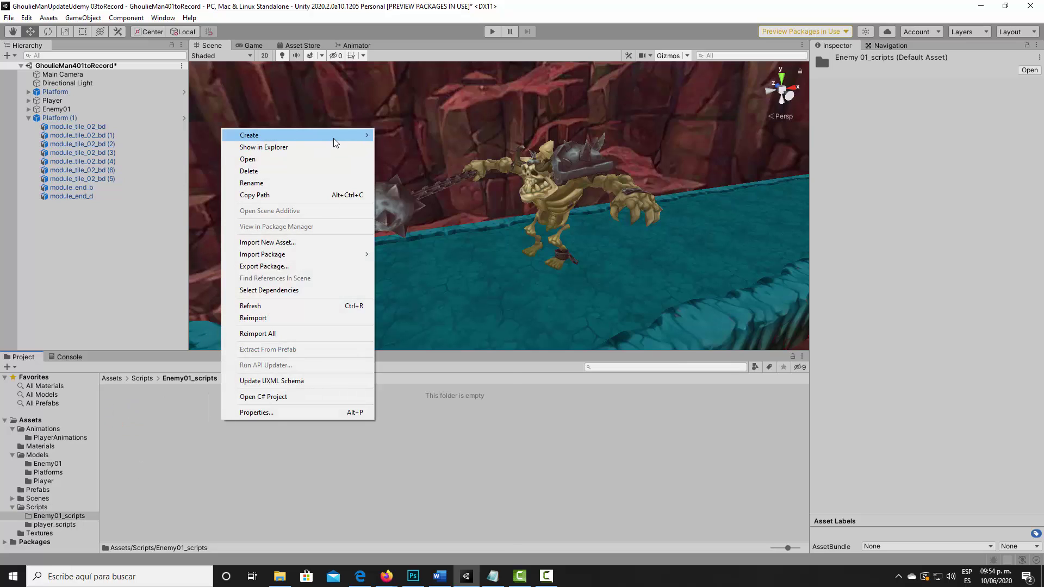
{"action": "mouse_move", "coordinate": [334, 140]}
{"action": "left_click", "coordinate": [423, 151]}
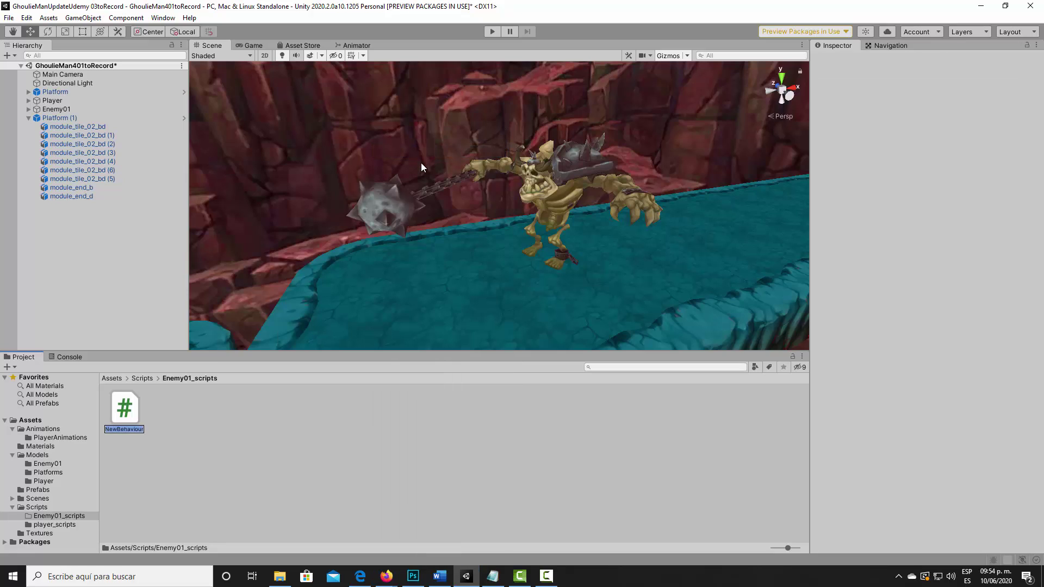
{"action": "type", "text": "Enemy"}
{"action": "type", "text": "01Move"}
{"action": "key", "text": "Return"}
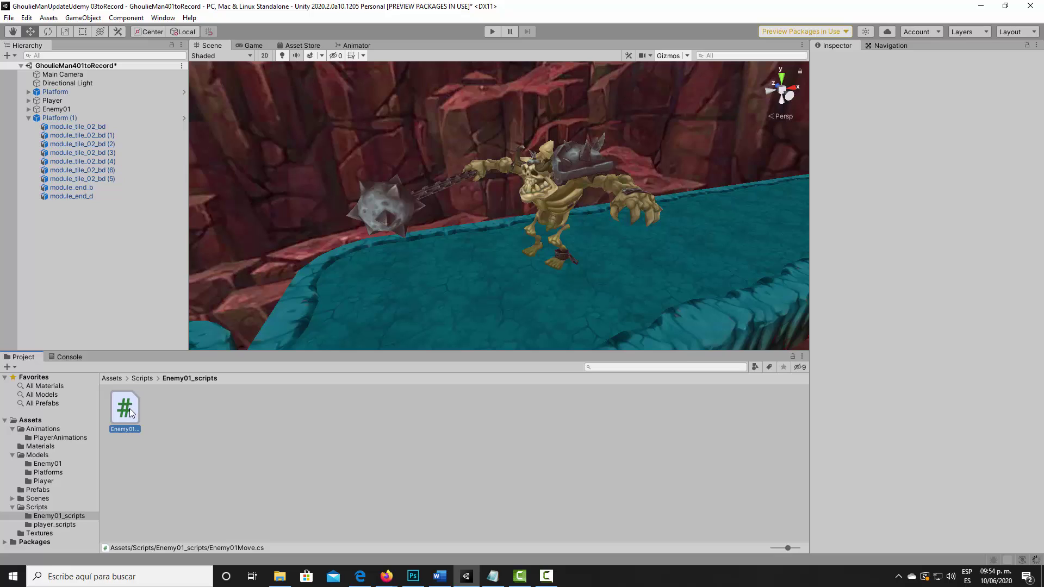
Attach Enemy01Move to Enemy01 and open the script in Visual Studio 2019.
{"action": "left_click_drag", "start_coordinate": [129, 415], "coordinate": [57, 109]}
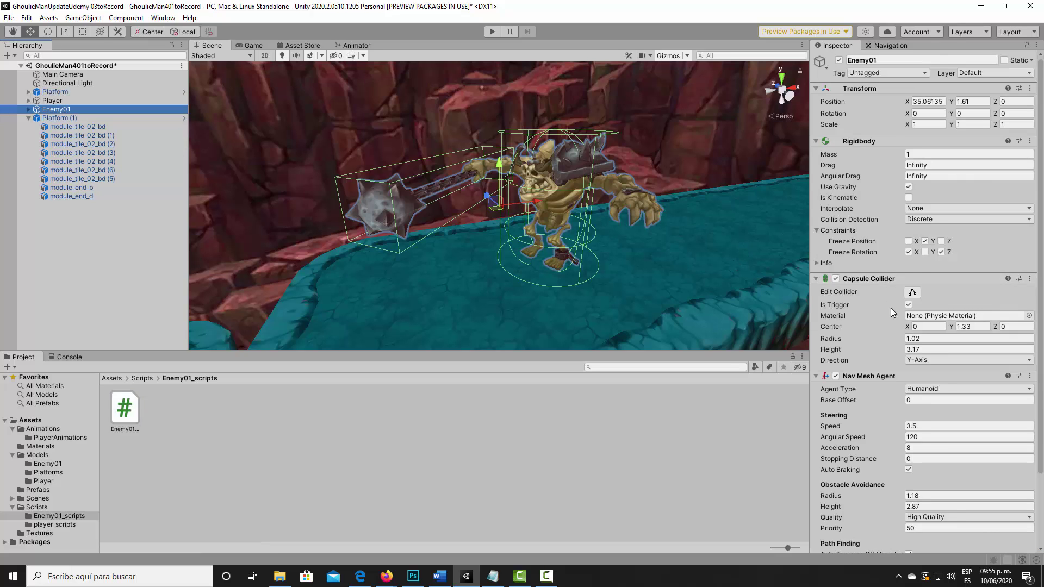
{"action": "scroll", "coordinate": [891, 315], "scroll_direction": "down", "scroll_amount": 3}
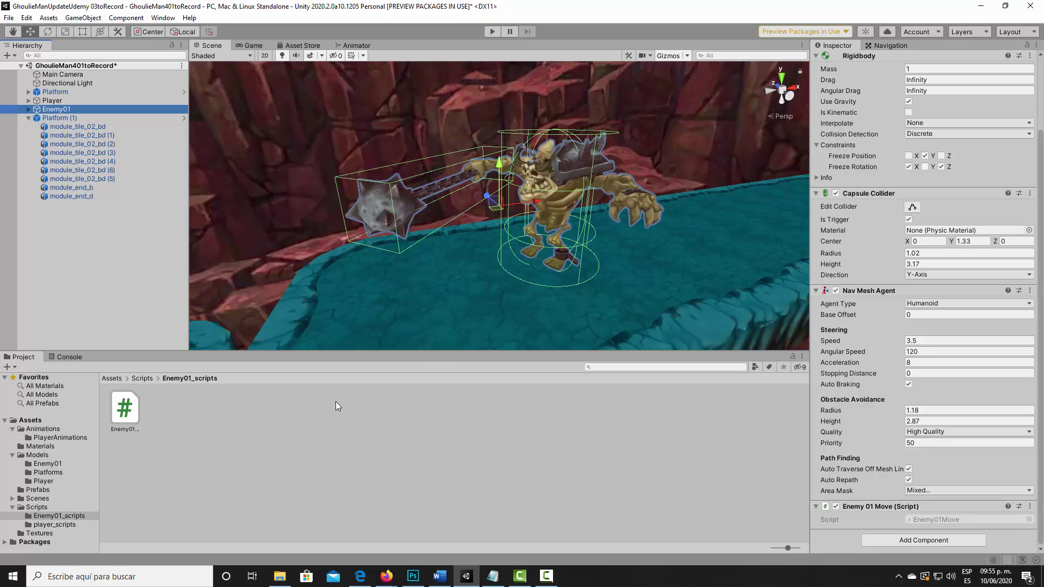
{"action": "left_click", "coordinate": [129, 409]}
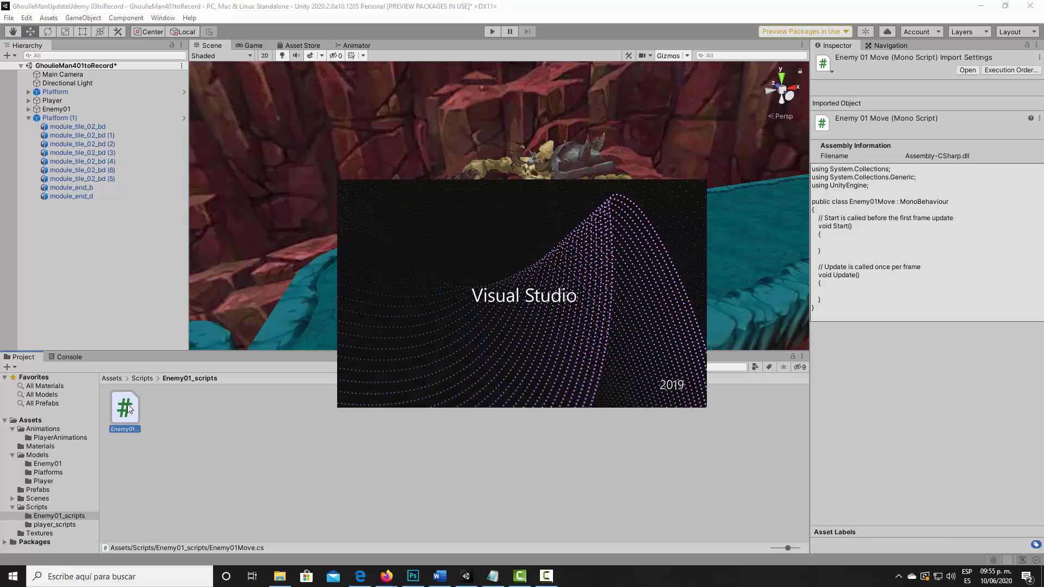